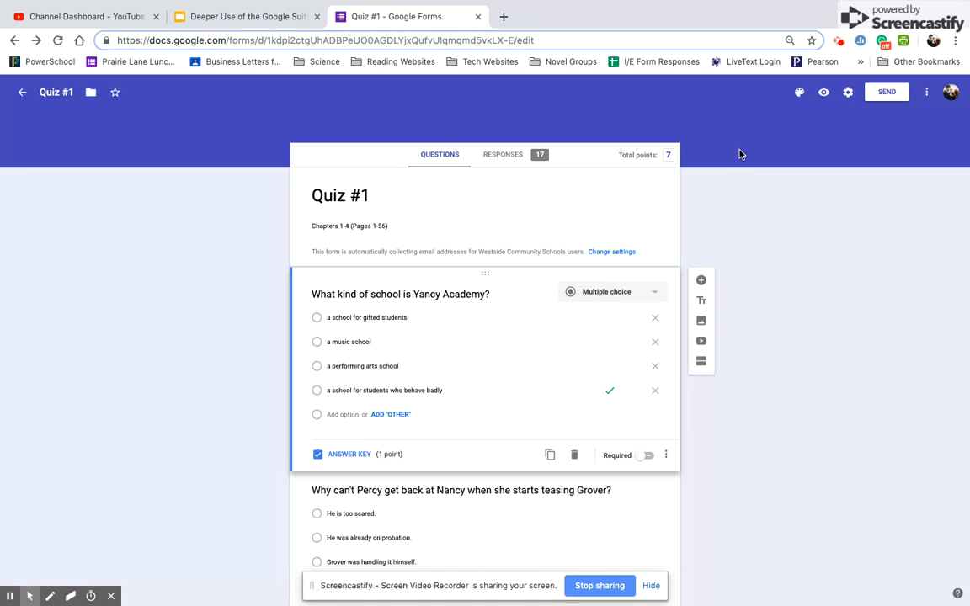
- Check the form's quiz settings for grade release and what respondents can see, and save them
scroll(690, 254, "down", 1)
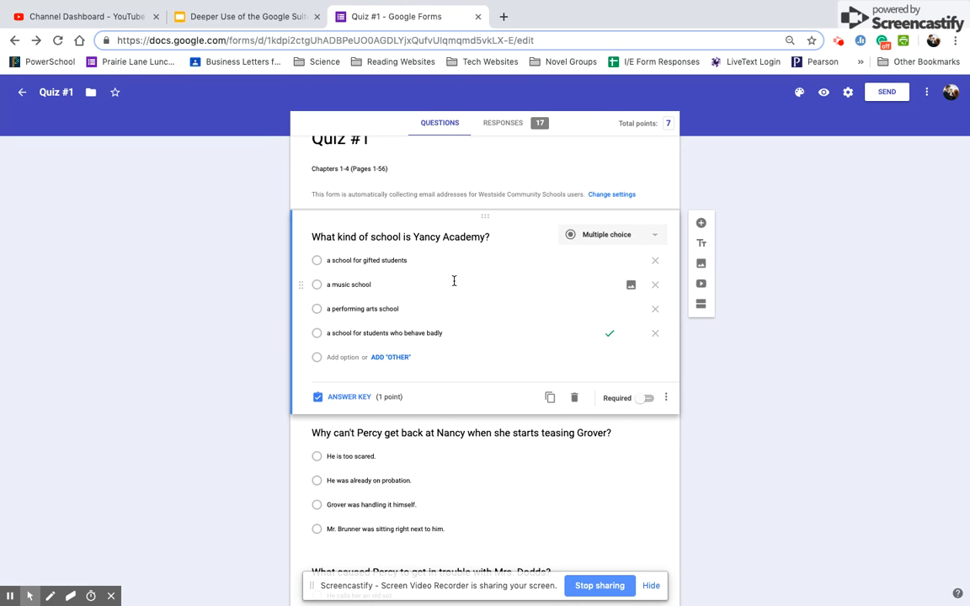
scroll(517, 287, "up", 2)
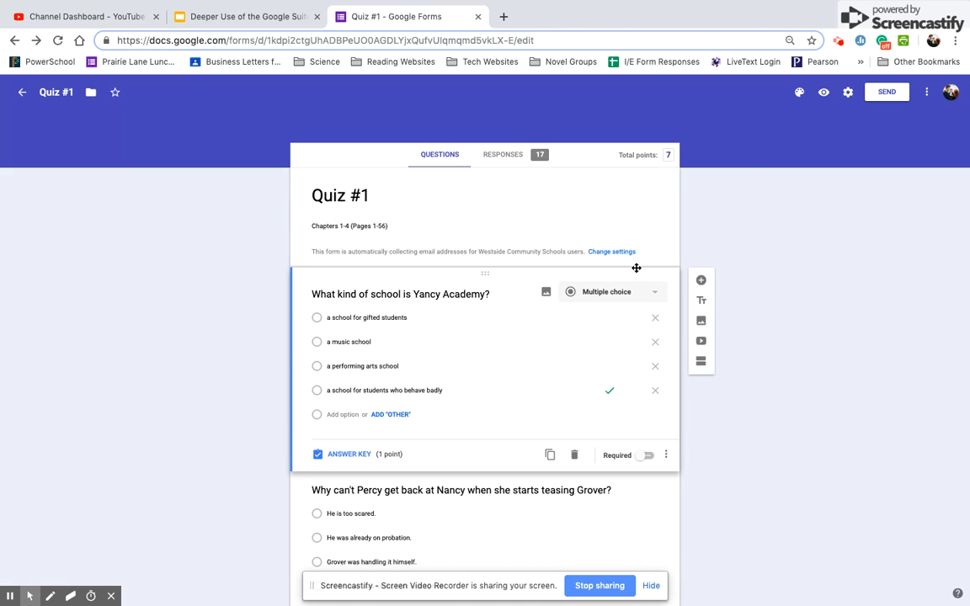
left_click(668, 156)
left_click(847, 92)
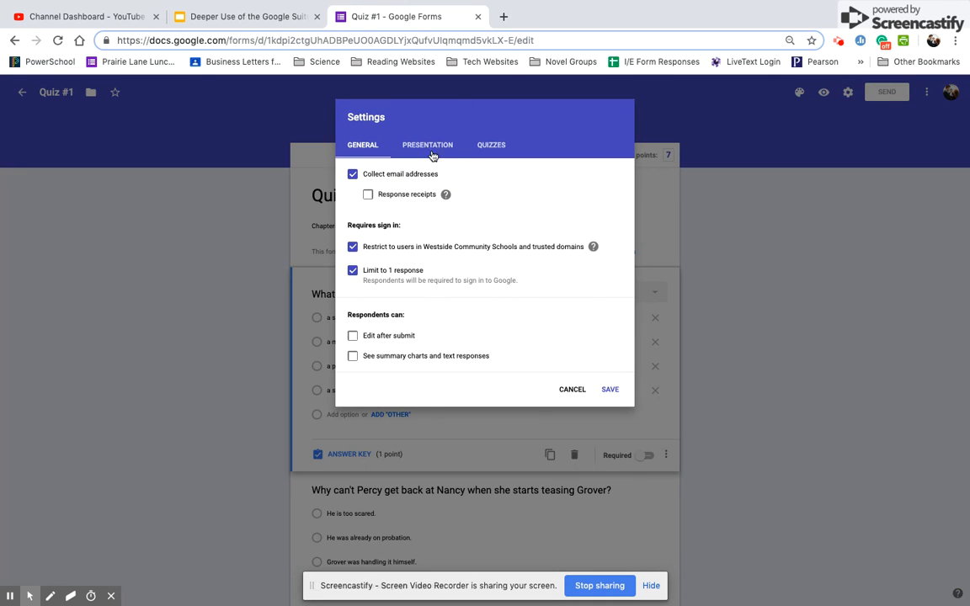
left_click(476, 146)
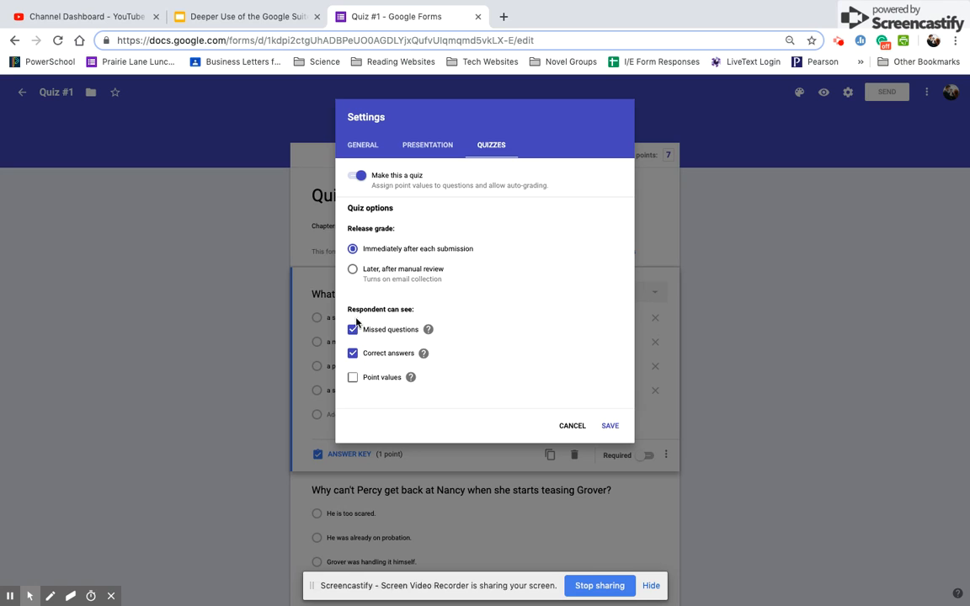
left_click(611, 429)
- Try marking "a performing arts school" as an additional correct answer in the first Yancy Academy question's answer key
scroll(489, 386, "down", 2)
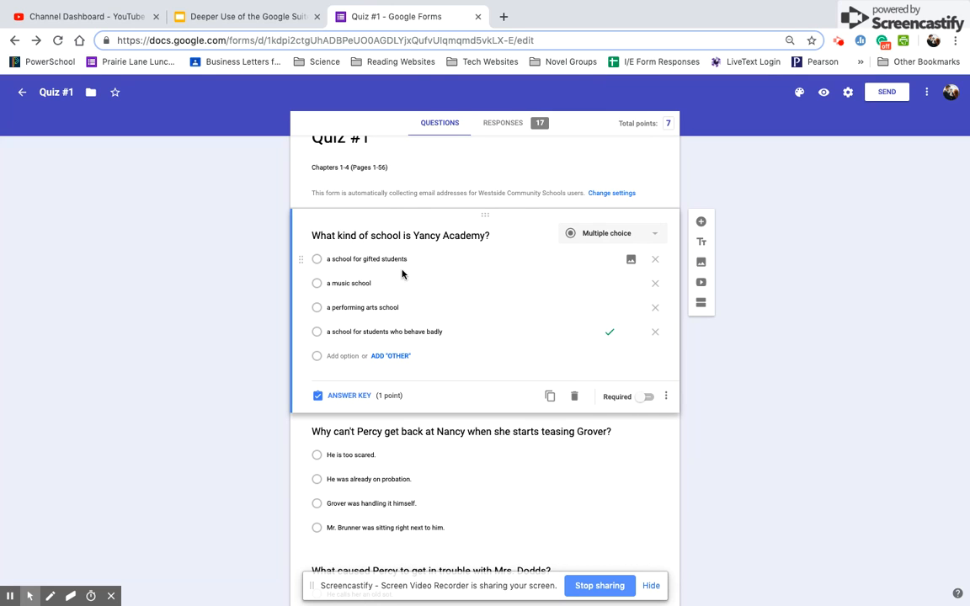
left_click(362, 397)
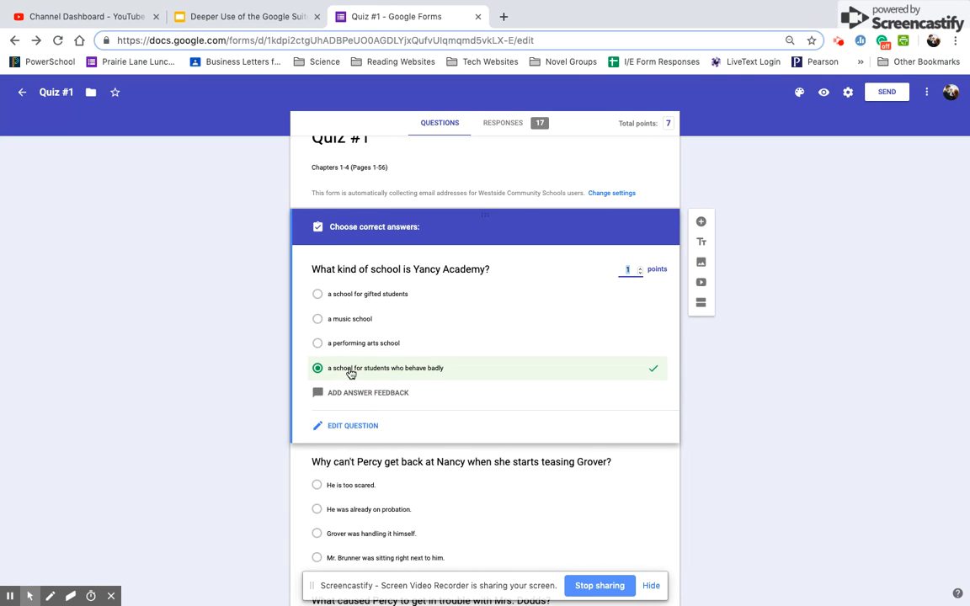
left_click(317, 343)
left_click(319, 369)
left_click(318, 368)
left_click(318, 344)
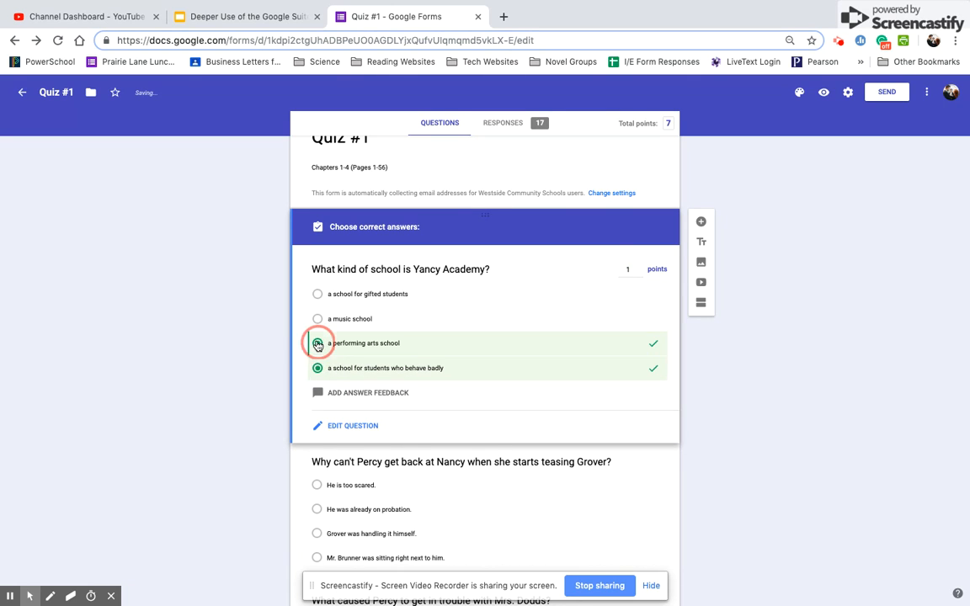
left_click(627, 270)
left_click(721, 413)
left_click(341, 425)
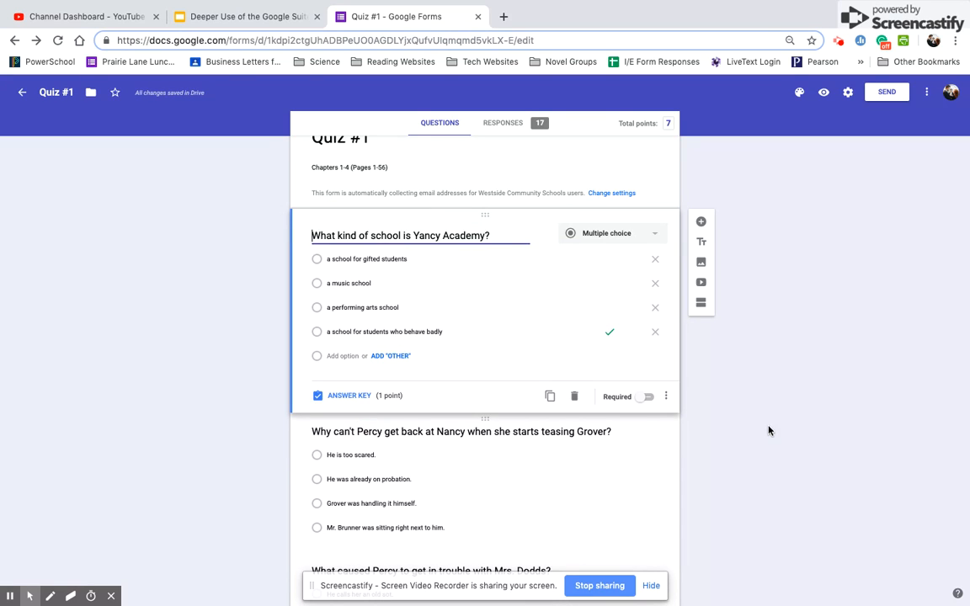
- Duplicate the Yancy Academy question twice, checking the first copy's answer key in between
scroll(770, 431, "down", 2)
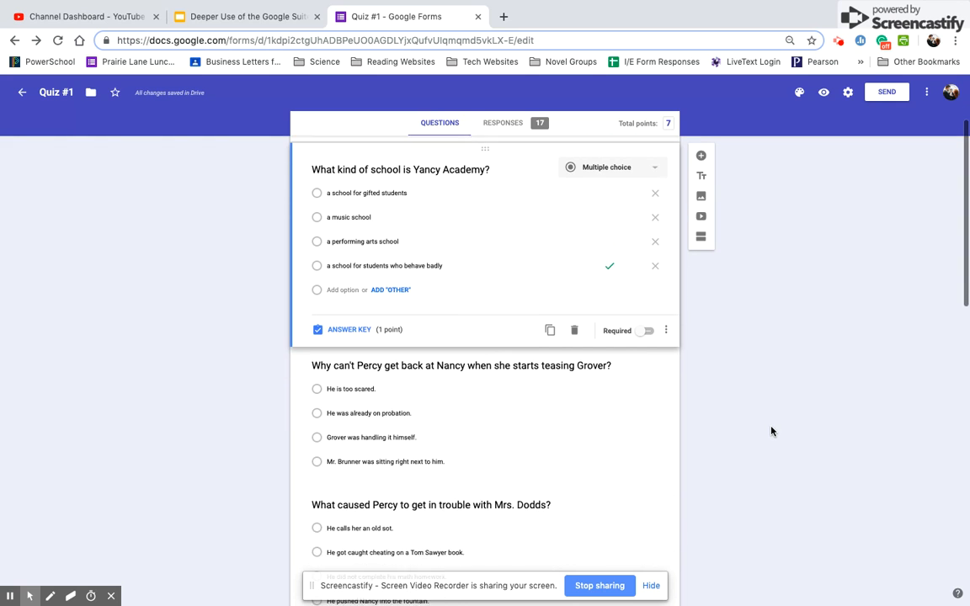
left_click(347, 317)
left_click(351, 350)
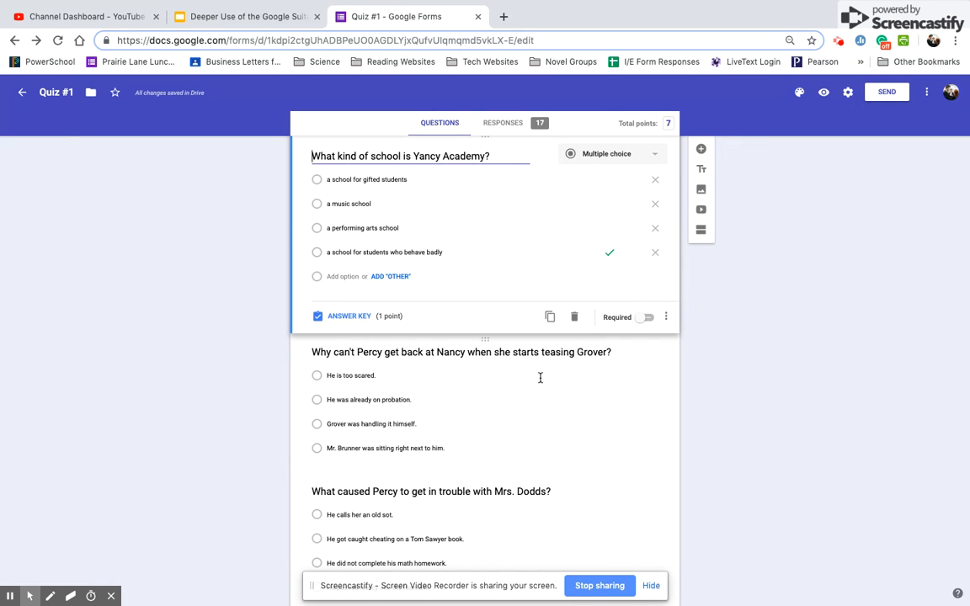
left_click(551, 317)
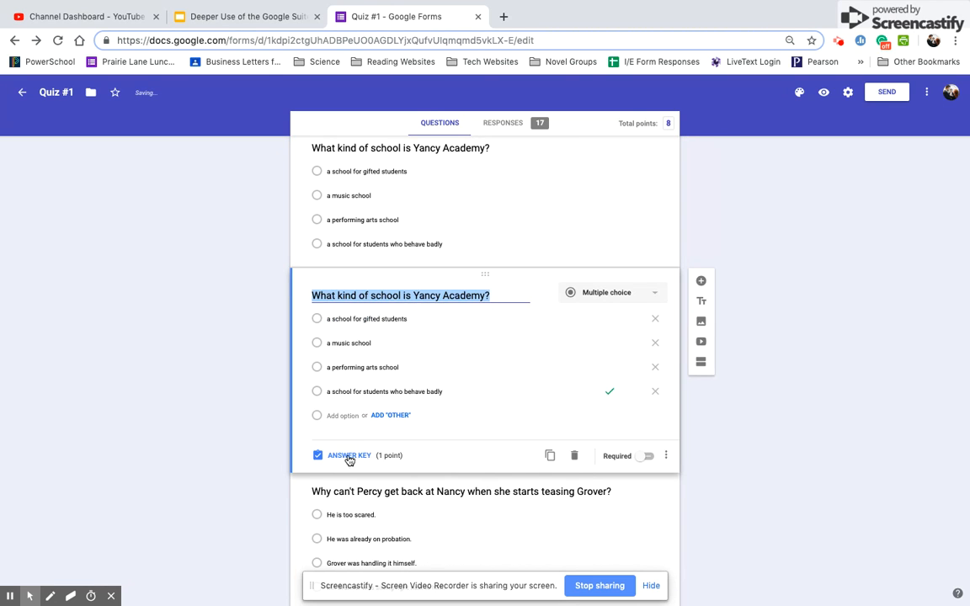
left_click(349, 454)
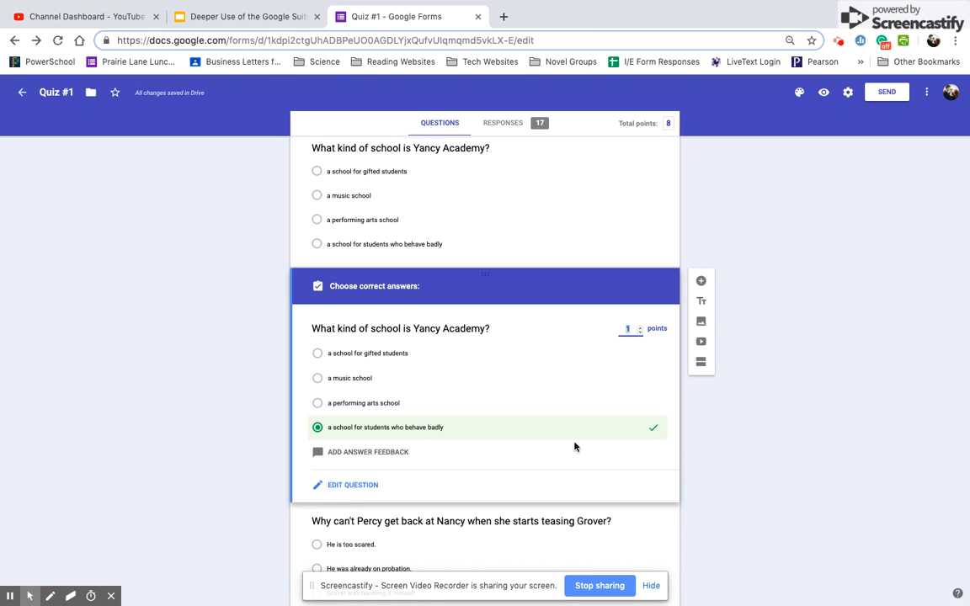
left_click(360, 488)
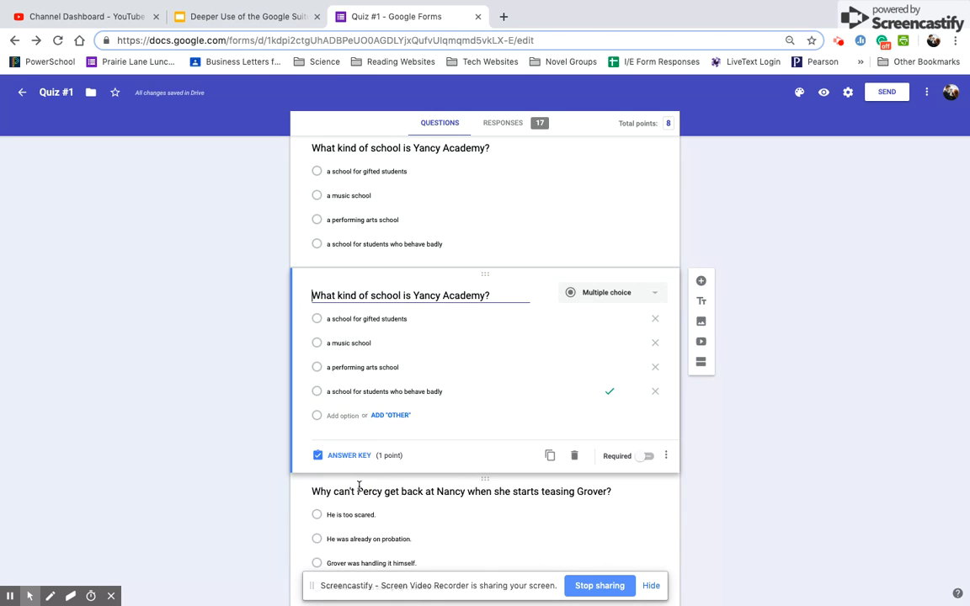
left_click(549, 456)
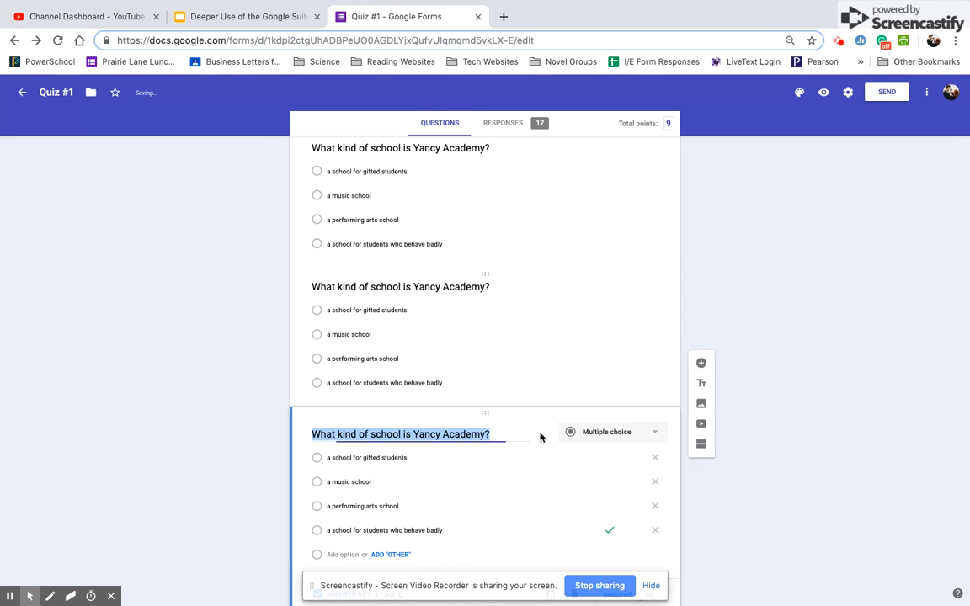
- Delete the two extra copies of the Yancy Academy question
left_click(573, 220)
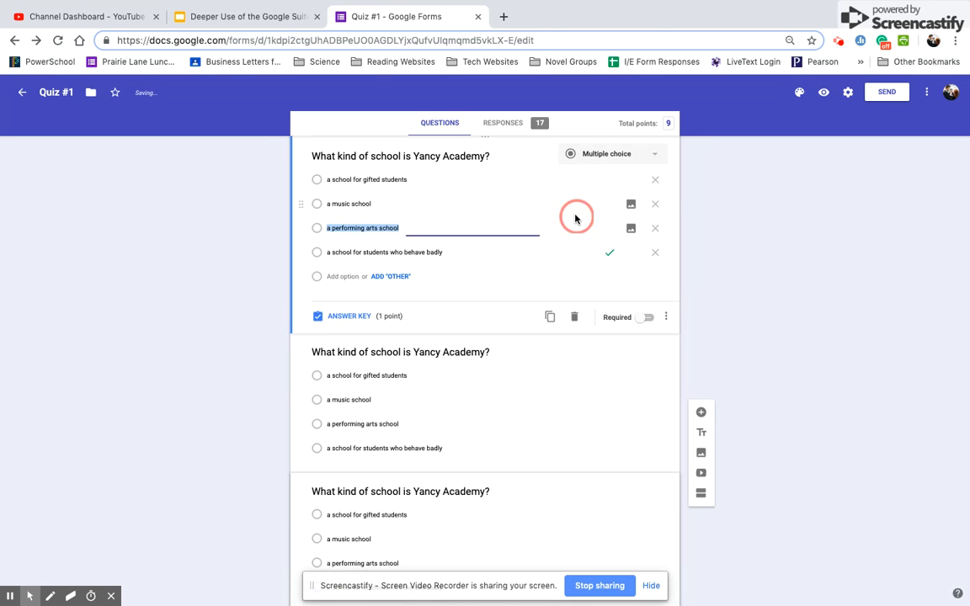
left_click(512, 375)
scroll(515, 374, "down", 5)
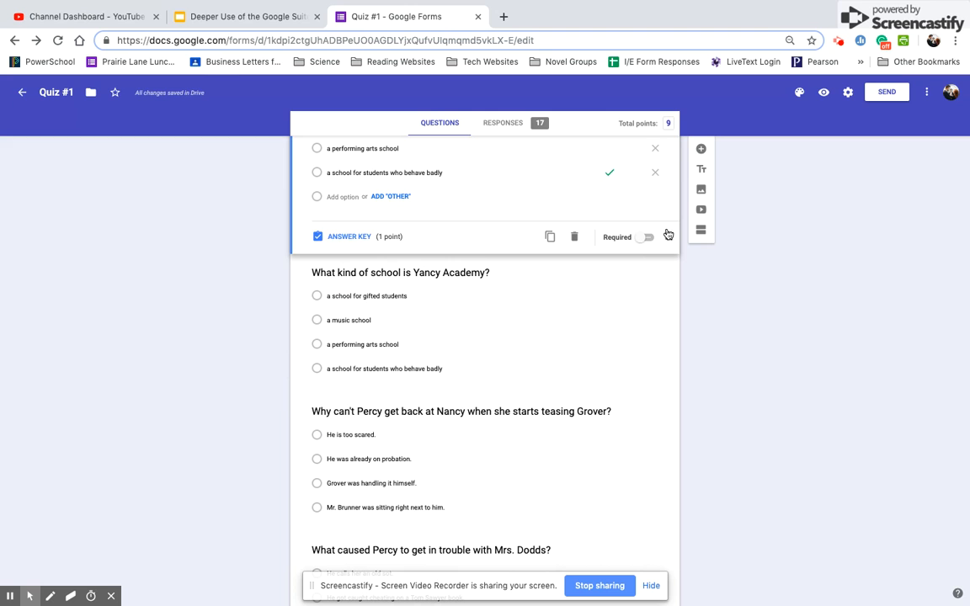
left_click(583, 238)
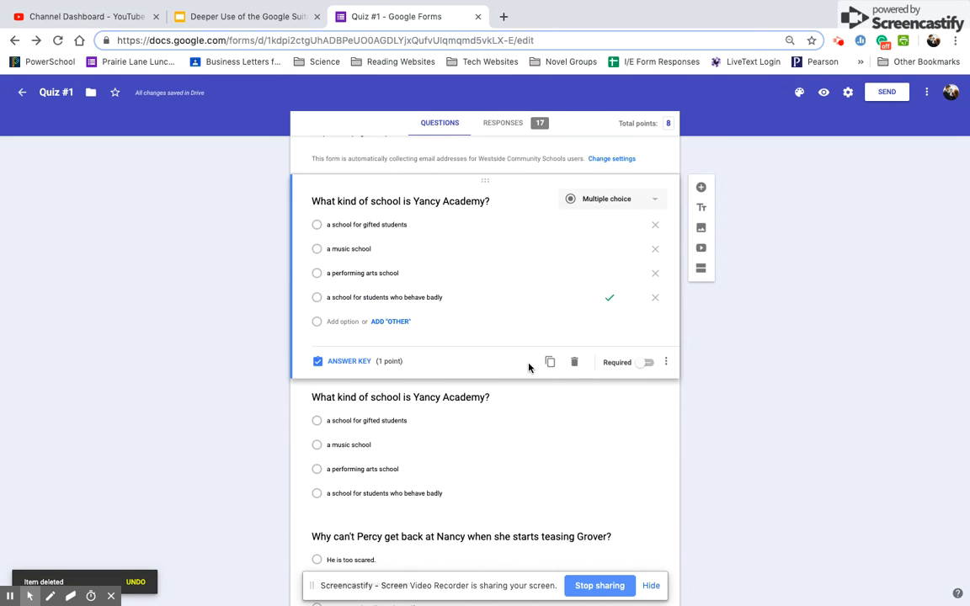
left_click(513, 415)
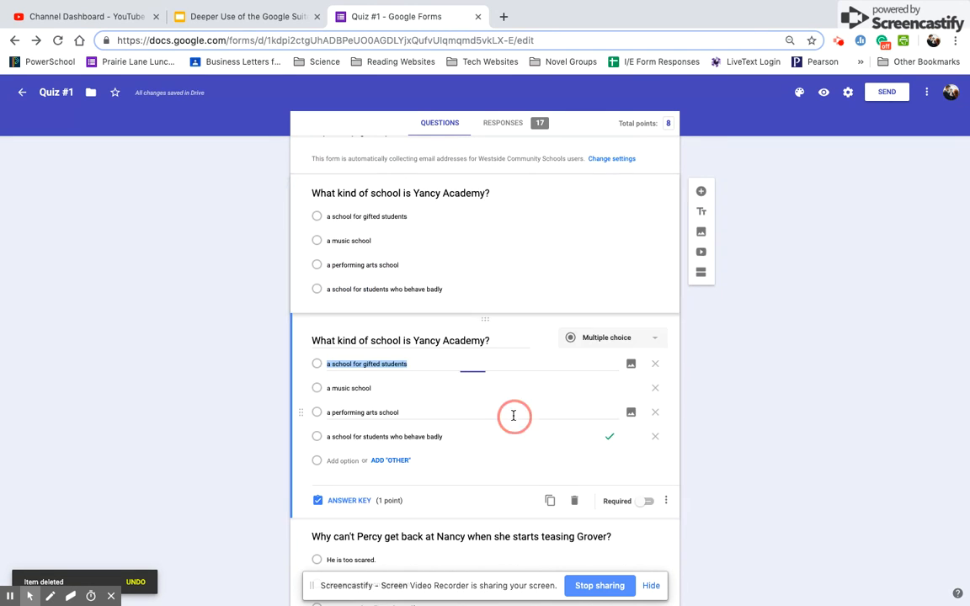
left_click(574, 502)
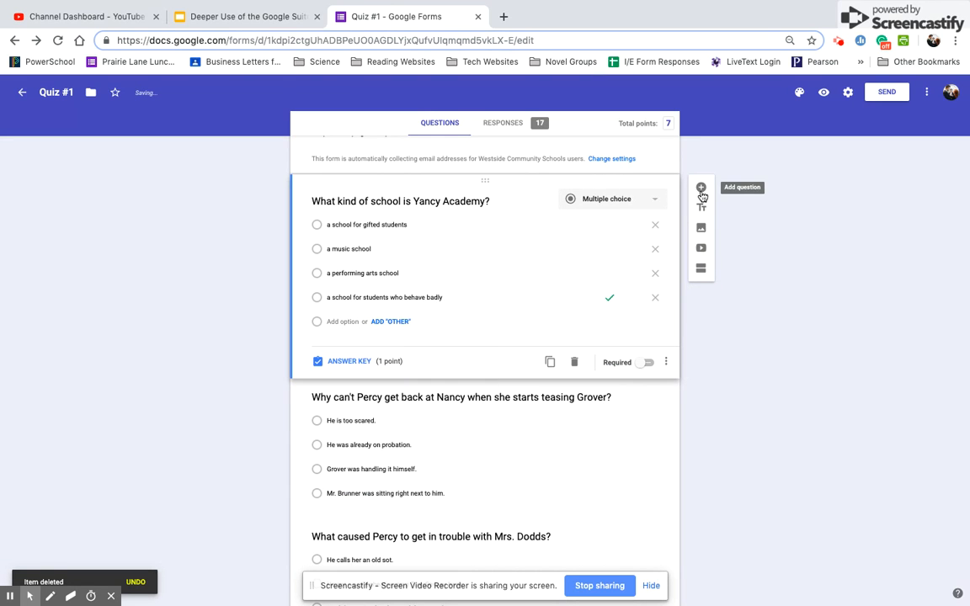
- Add a new question below the Yancy Academy one, worth 1 point, with Option 1 as its correct answer
left_click(701, 188)
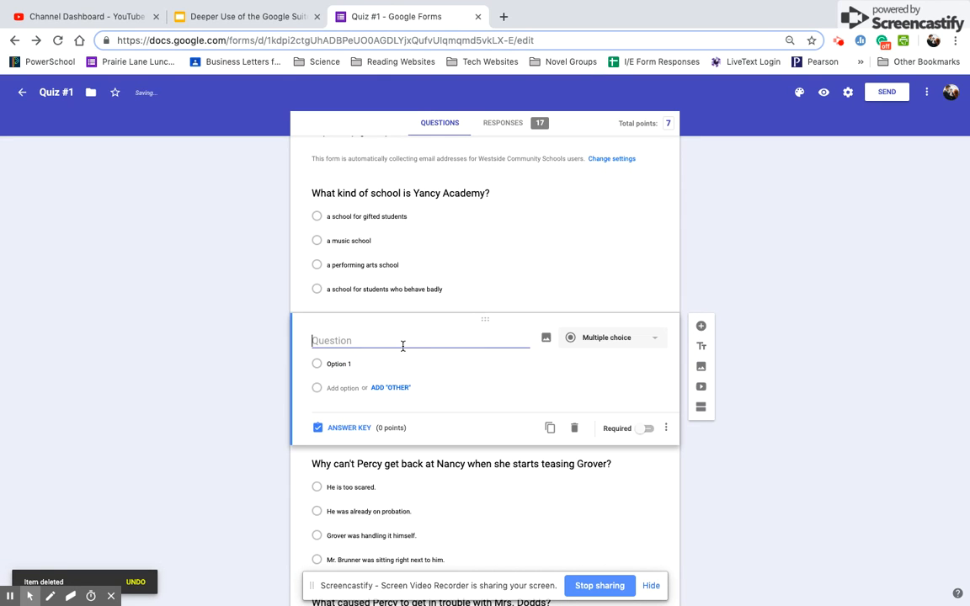
left_click(359, 427)
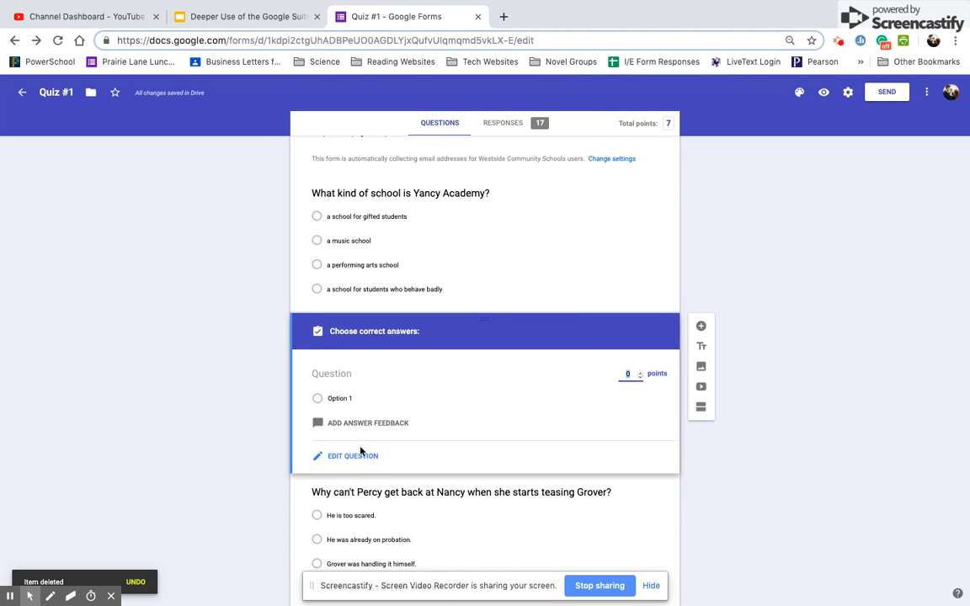
left_click(628, 375)
double_click(628, 375)
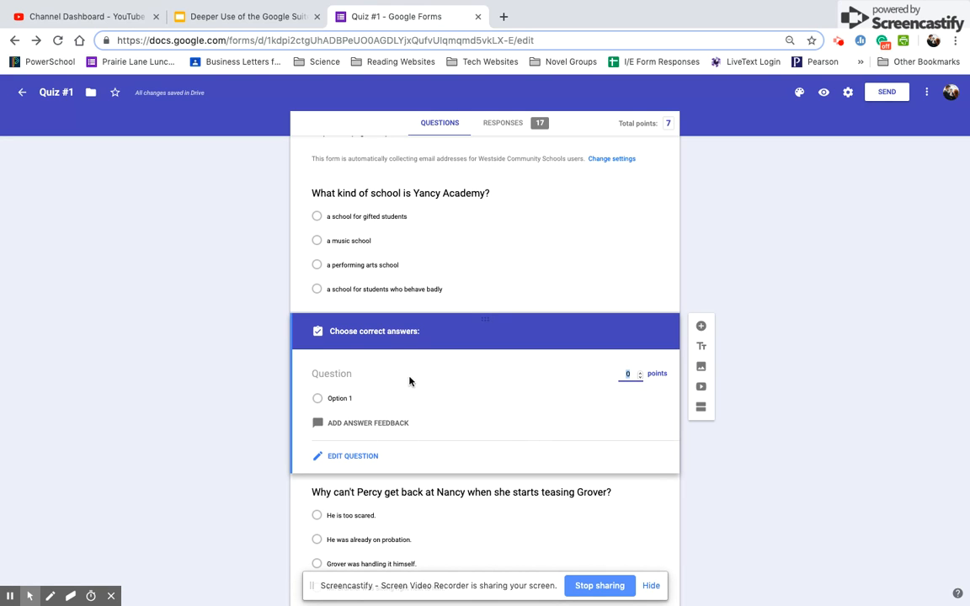
type("1")
left_click(623, 405)
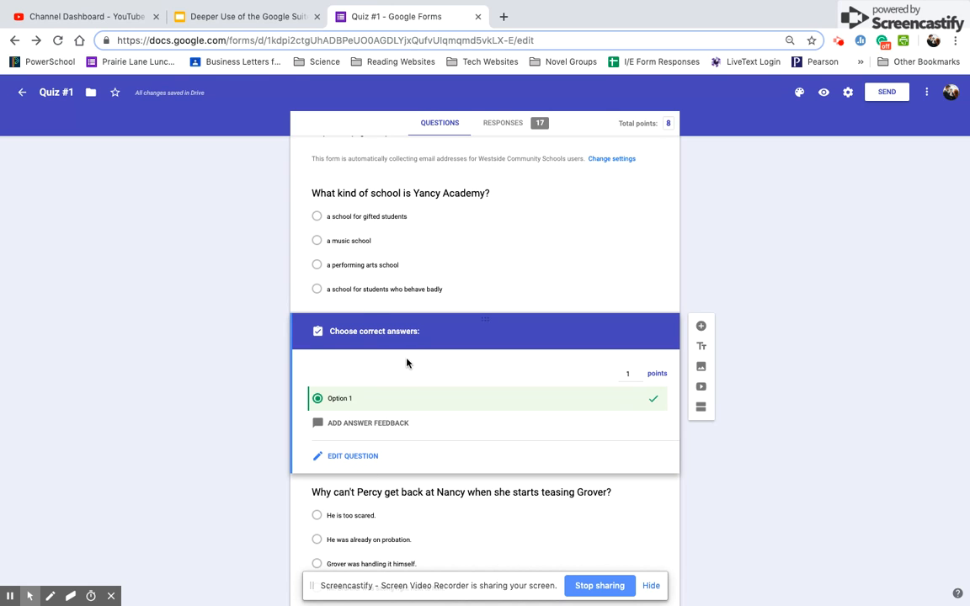
left_click(786, 494)
- Open the quiz's response summary and check the spreadsheet destination options without creating a spreadsheet
left_click(510, 122)
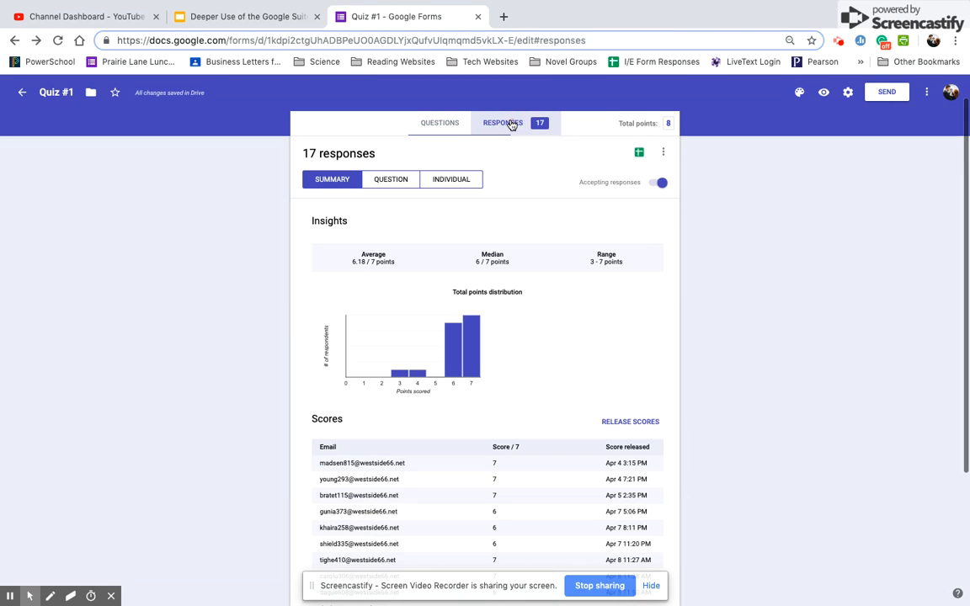
left_click(640, 152)
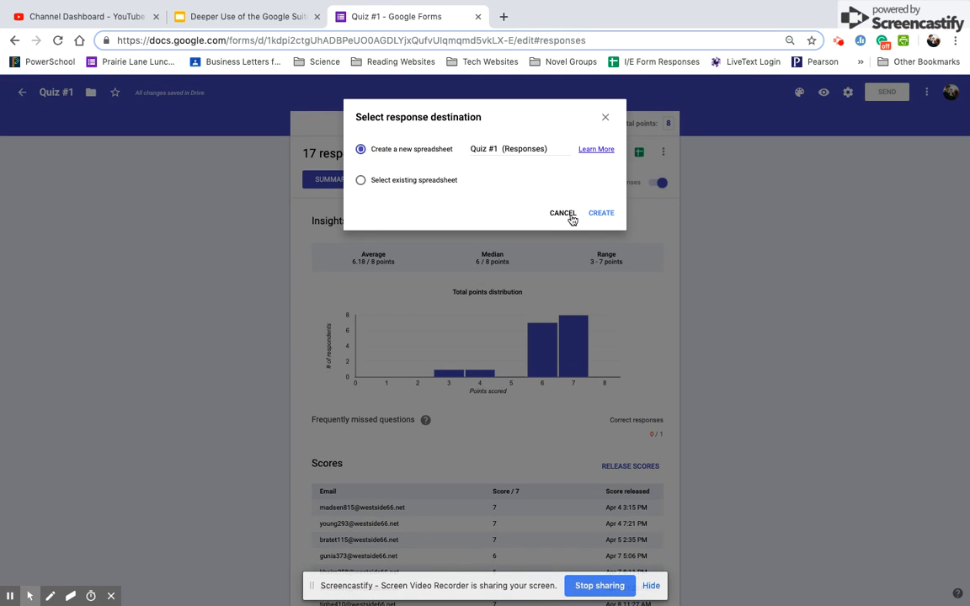
left_click(571, 218)
- Examine the list of respondents' scores in the response summary
scroll(566, 347, "down", 4)
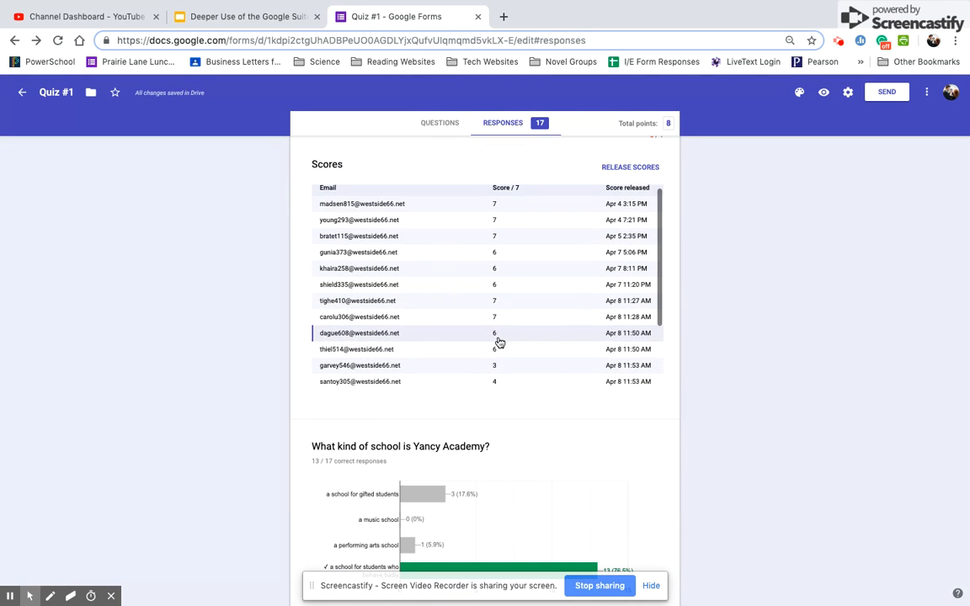
scroll(498, 342, "down", 2)
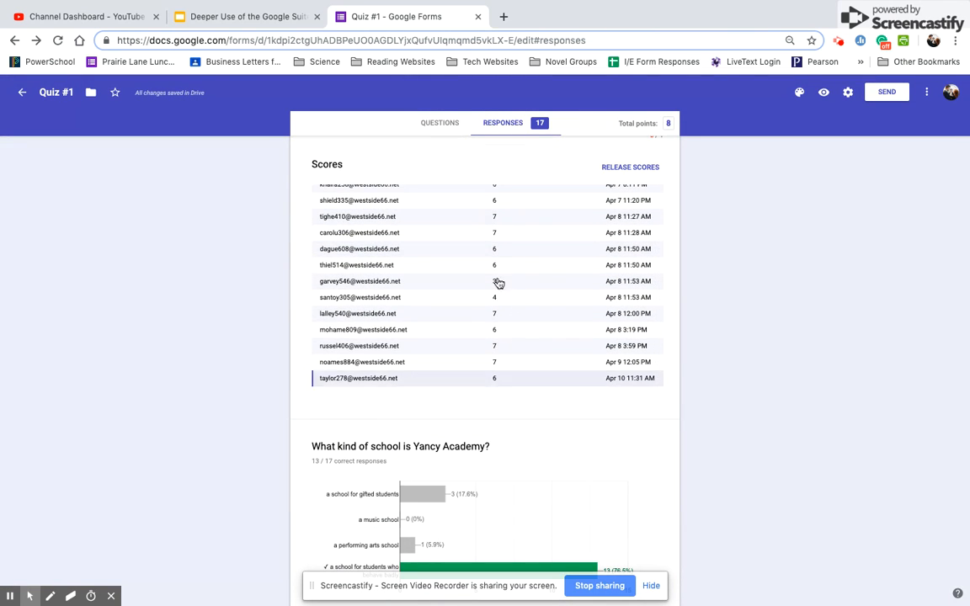
scroll(503, 383, "up", 1)
scroll(503, 383, "up", 2)
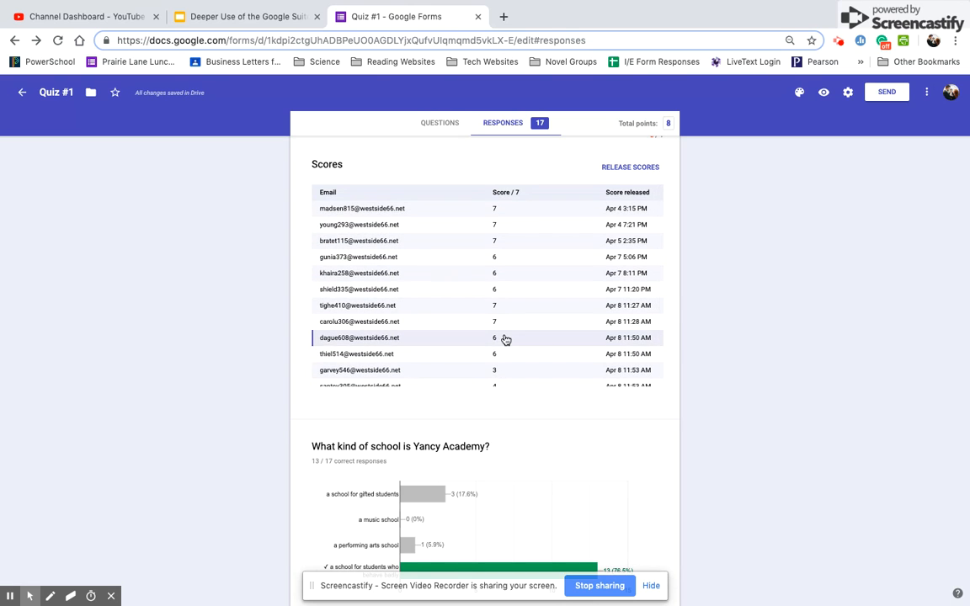